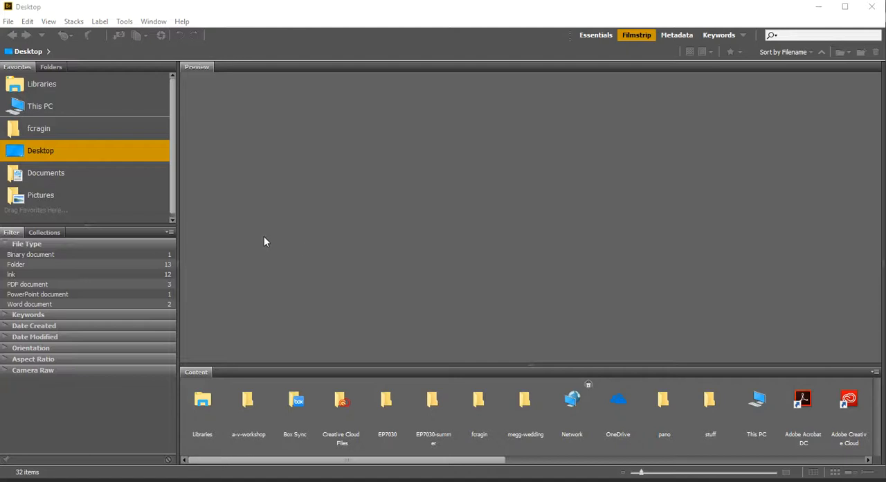
Launch Photoshop's Photomerge from Bridge and remove the three documents listed as its source files
left_click(122, 23)
mouse_move(159, 114)
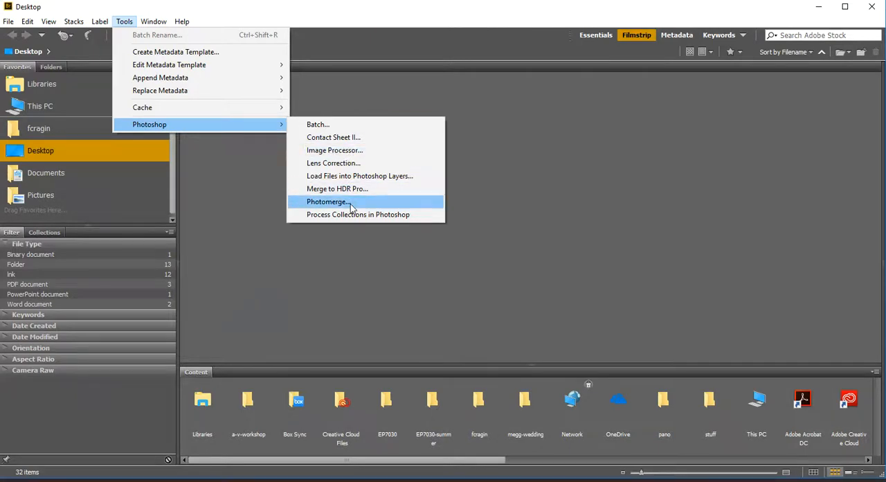
left_click(328, 202)
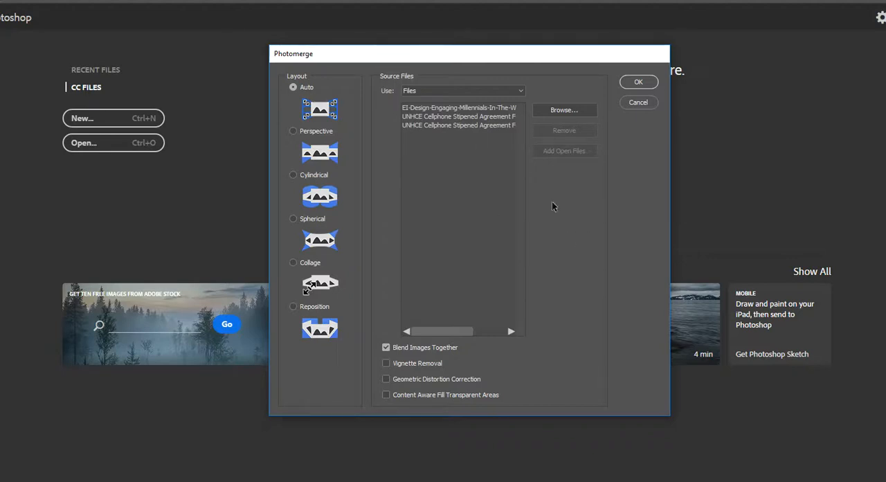
left_click(438, 110)
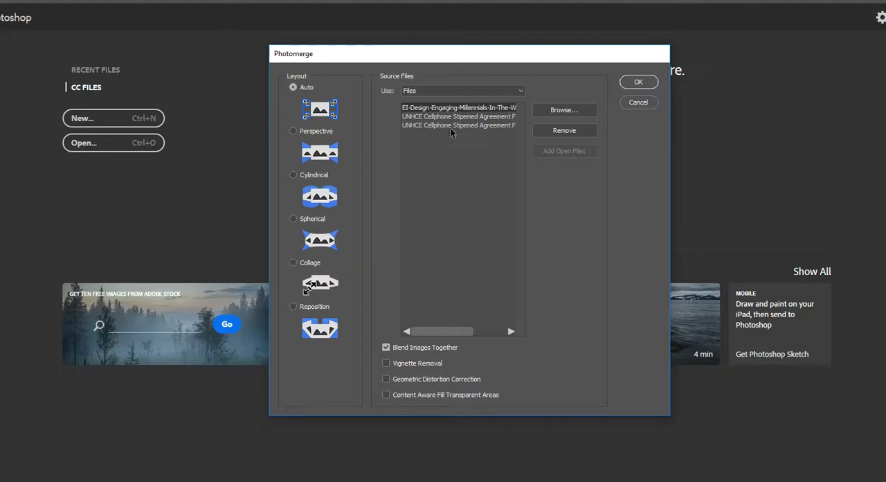
left_click(446, 128, "shift")
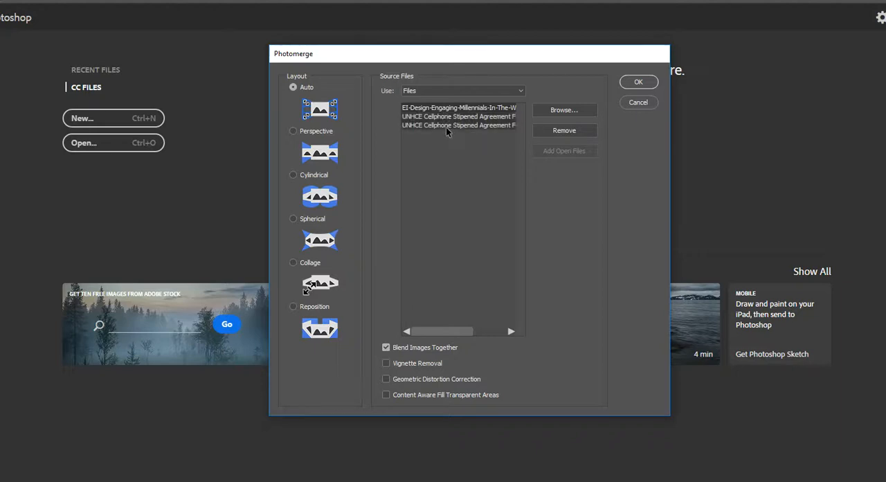
left_click(582, 130)
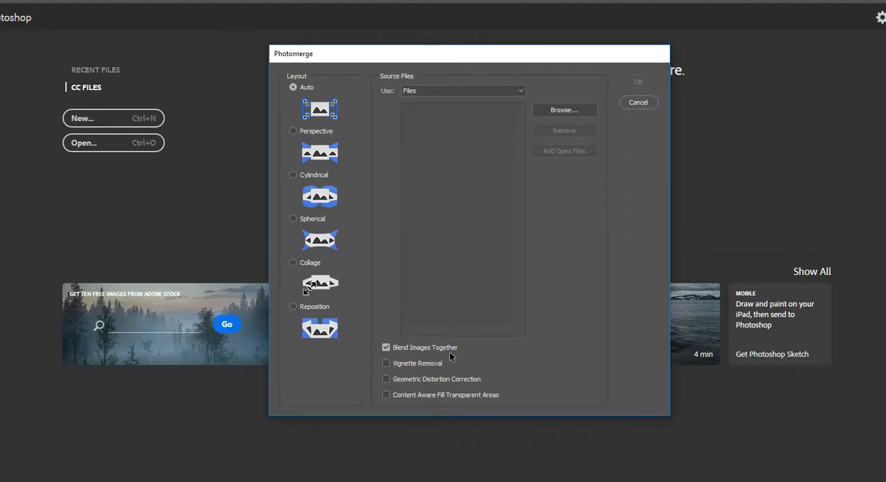
Add IMG_8368.JPG through IMG_8374.JPG from the desktop's pano folder and merge them with Auto layout and image blending
left_click(566, 111)
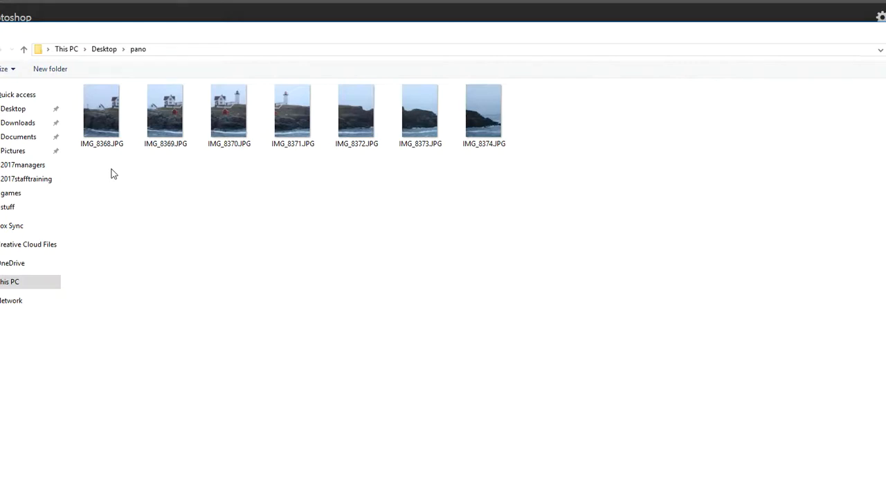
left_click(106, 122)
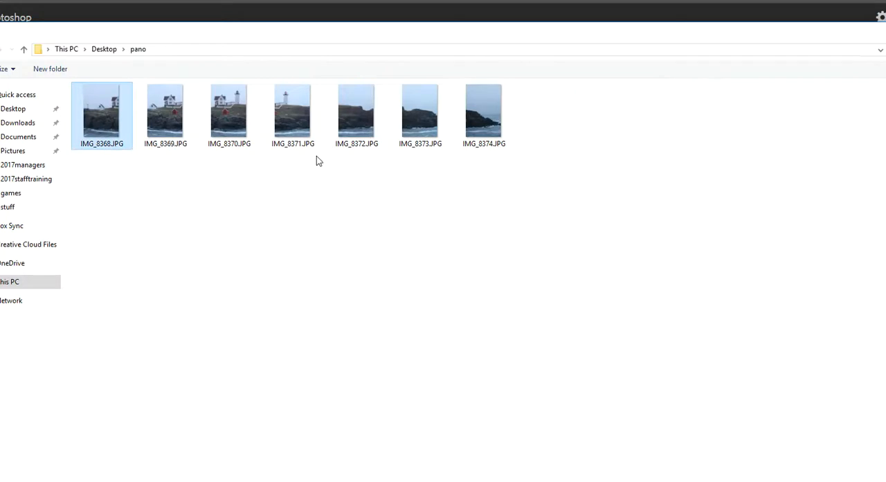
left_click(484, 116, "shift")
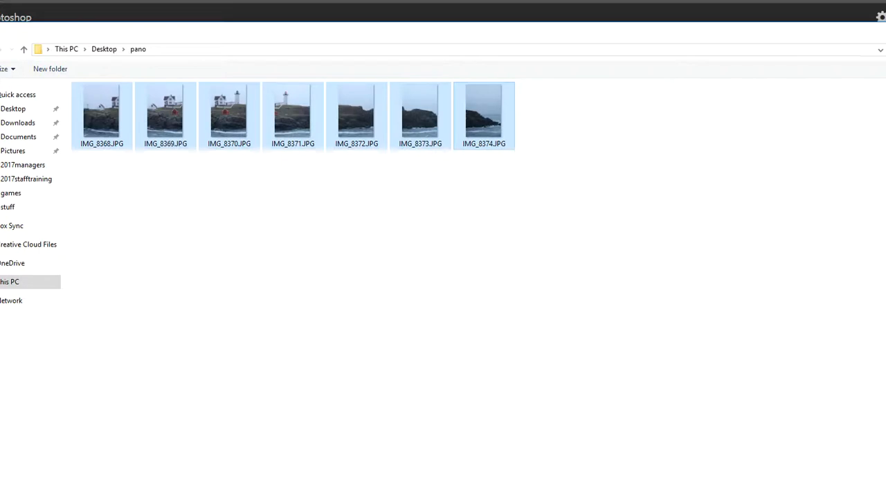
key("Return")
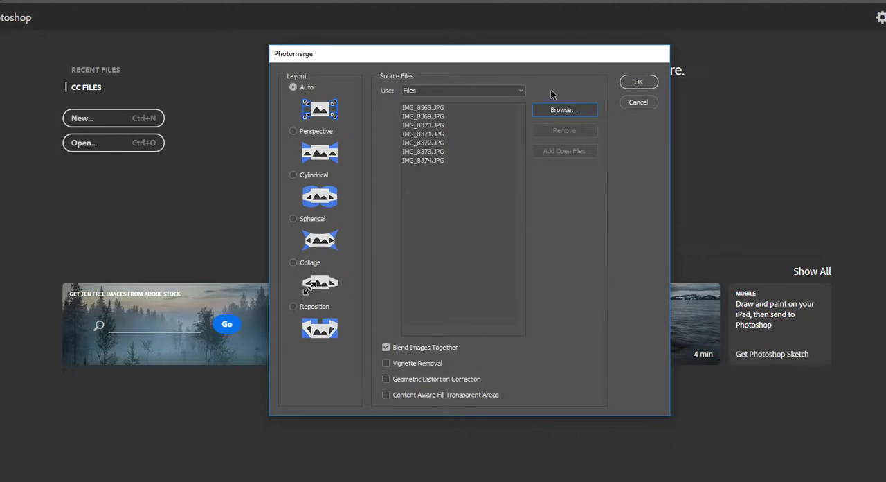
left_click(637, 82)
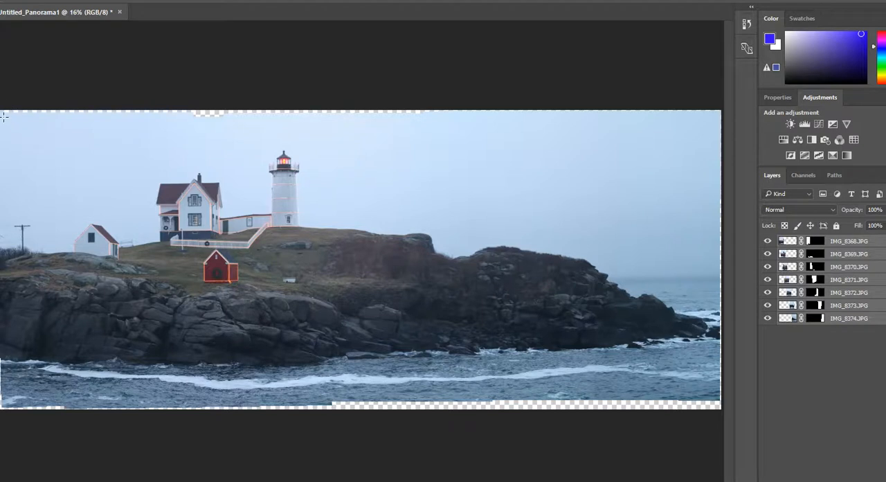
Crop the merged panorama to a rectangle just inside its transparent edges and clear the selection
left_click_drag(4, 115, 718, 398)
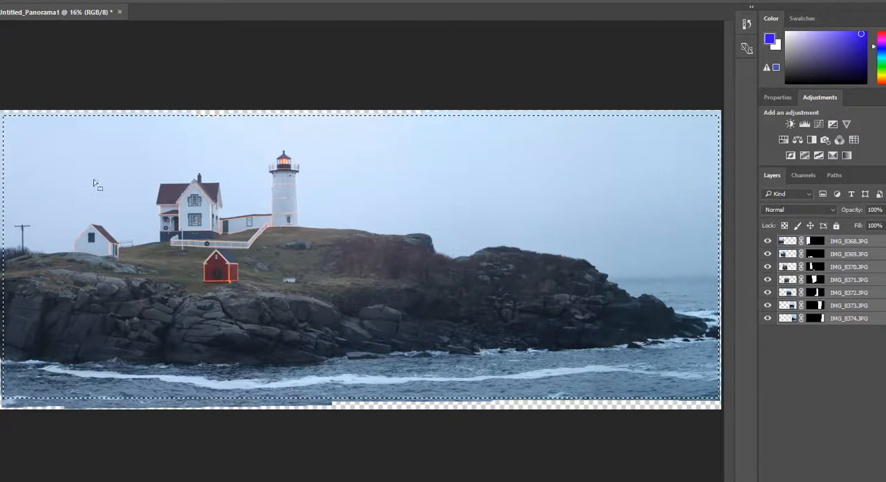
left_click(21, 1)
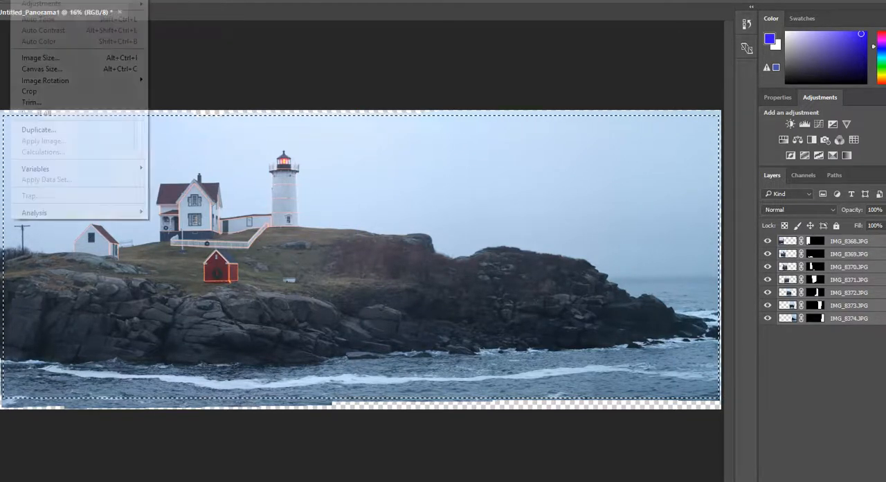
left_click(31, 91)
key("ctrl+d")
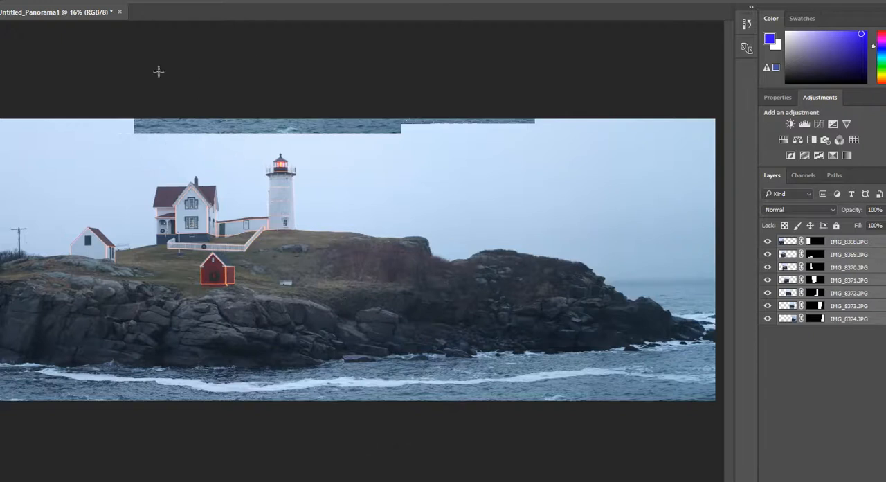
Save the panorama in the pano folder as a JPEG named Pano1 with Maximum quality 12 and Baseline ("Standard") format
left_click(0, 0)
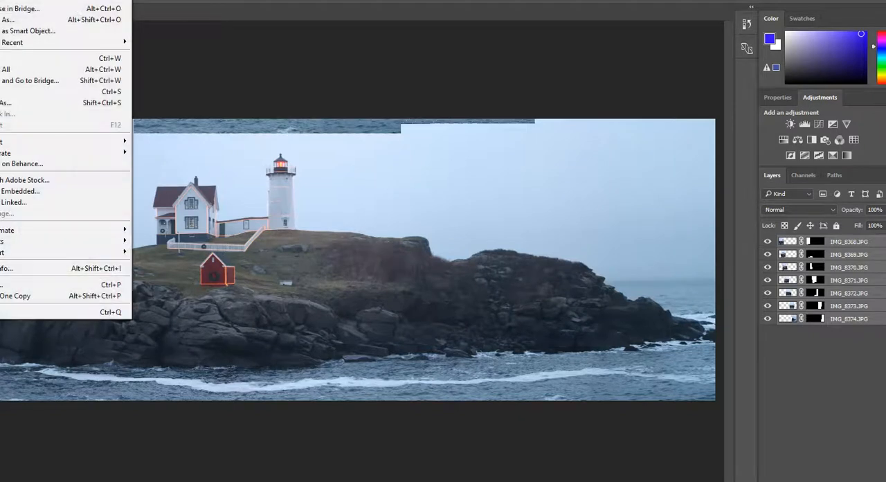
left_click(26, 106)
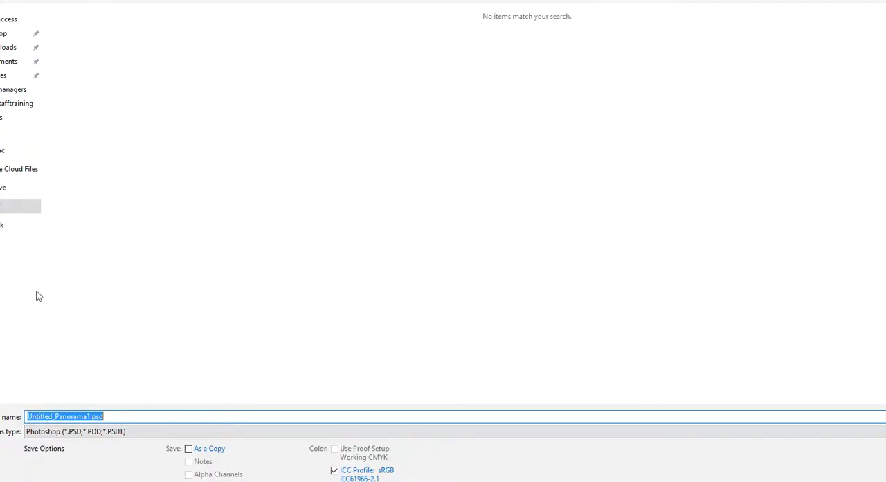
double_click(90, 415)
type("Pano1")
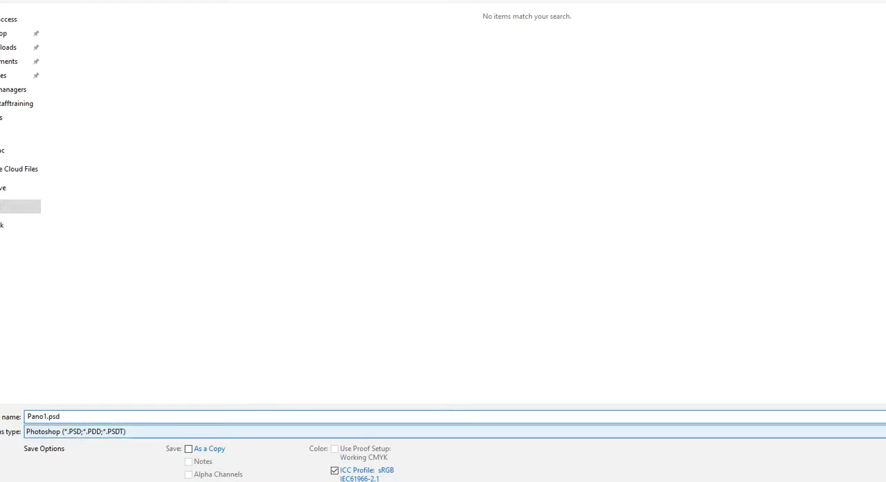
left_click(443, 431)
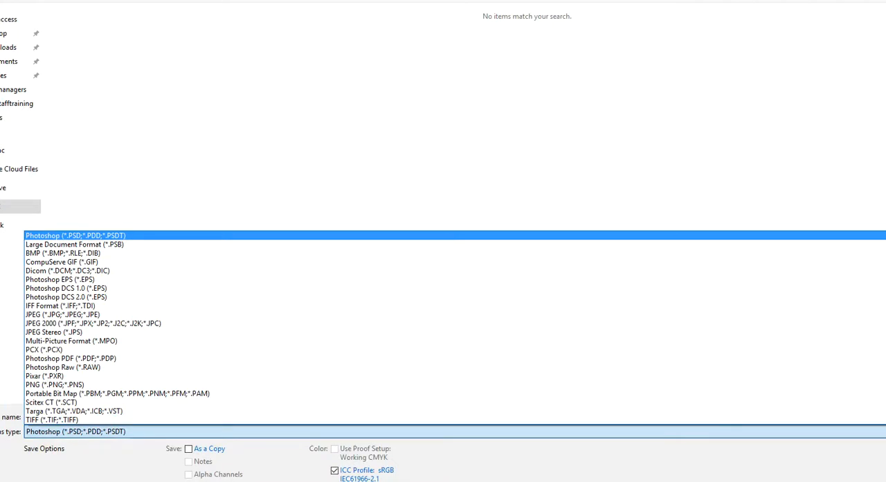
left_click(57, 315)
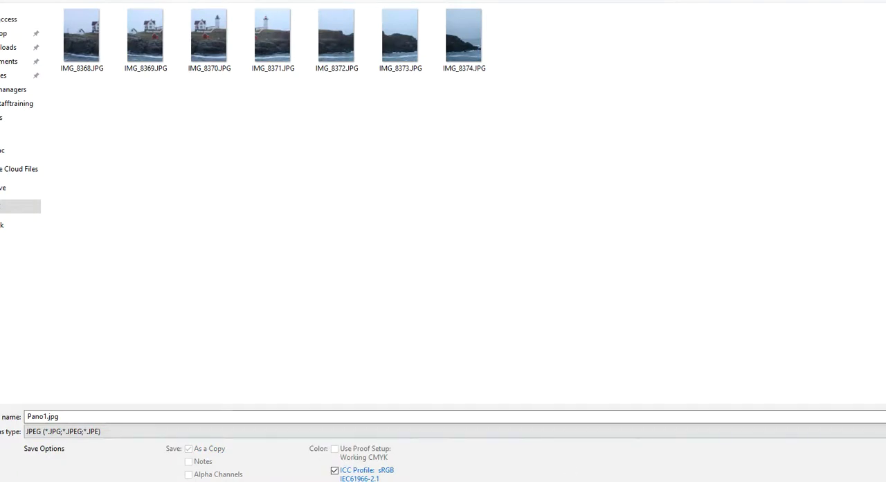
key("Return")
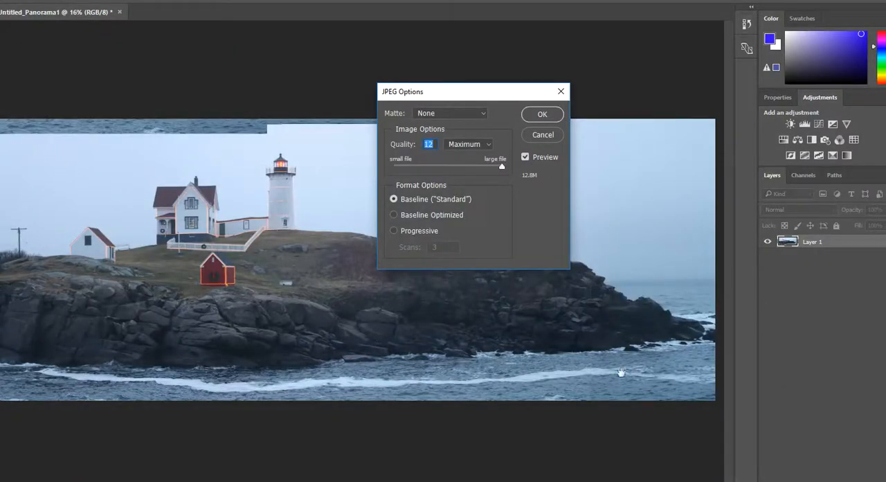
left_click(553, 114)
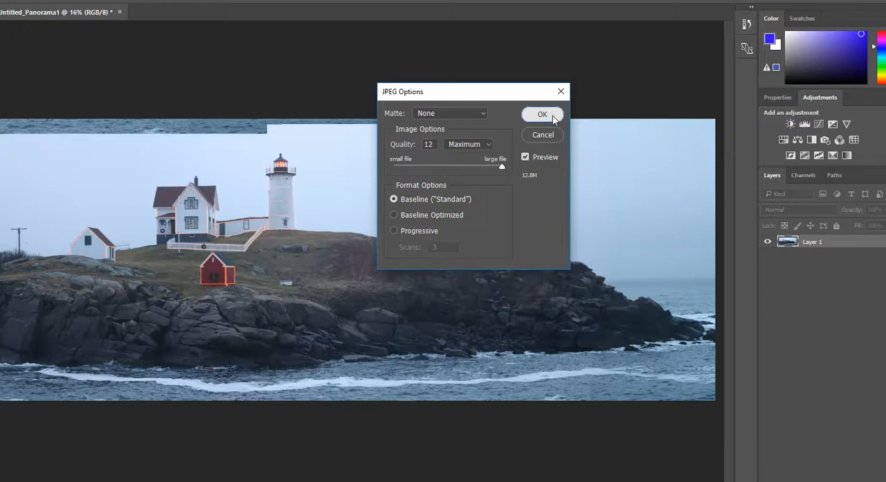
left_click(543, 115)
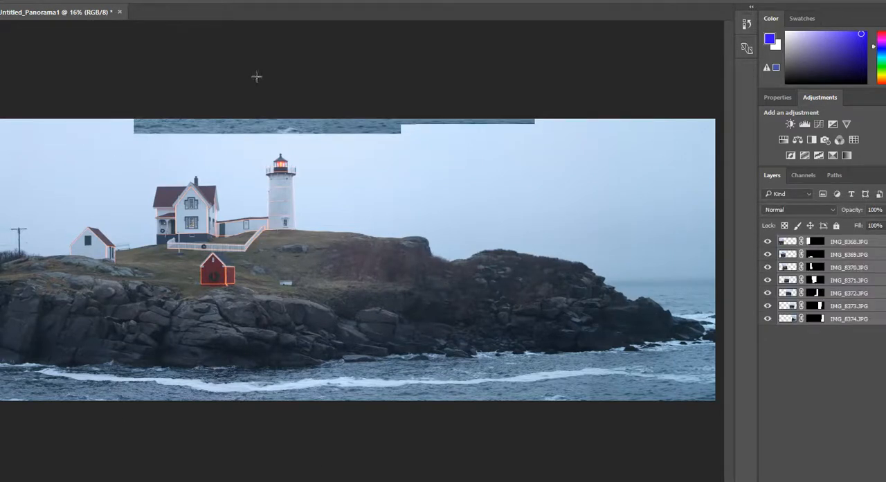
Close the layered panorama without saving its changes and open Pano1.jpg
left_click(119, 13)
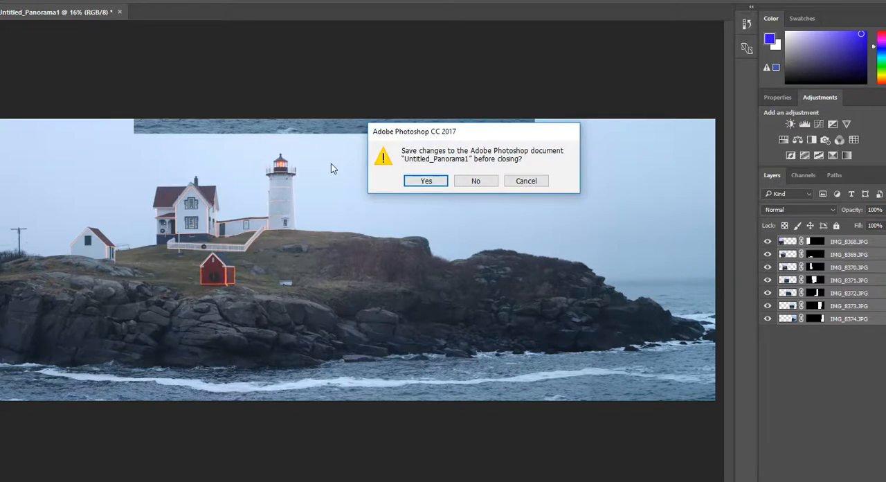
left_click(475, 181)
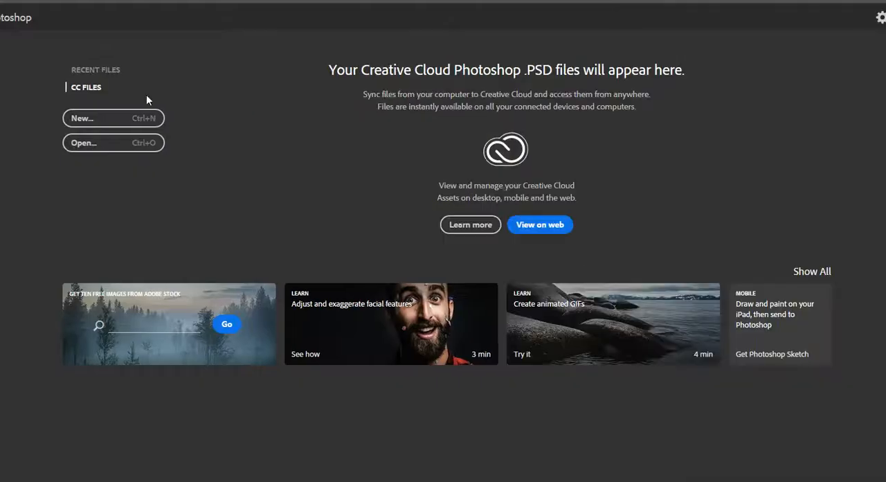
left_click(1, 1)
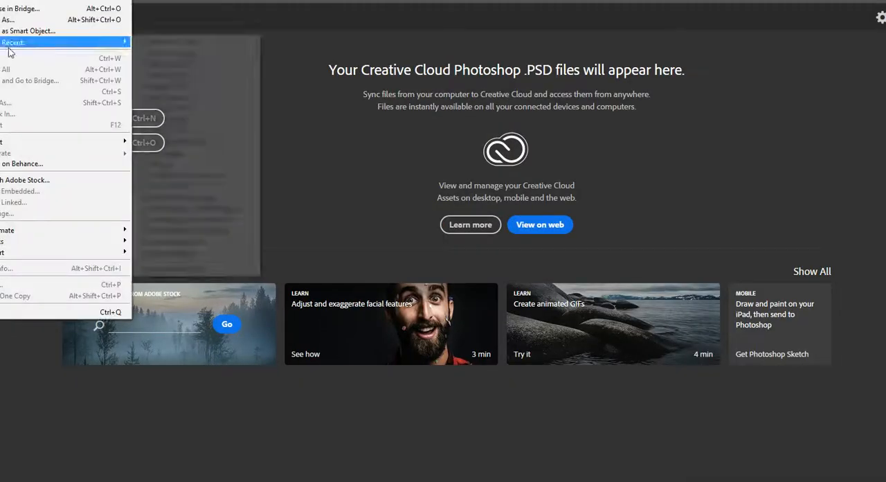
left_click(7, 0)
left_click(553, 45)
left_click(861, 465)
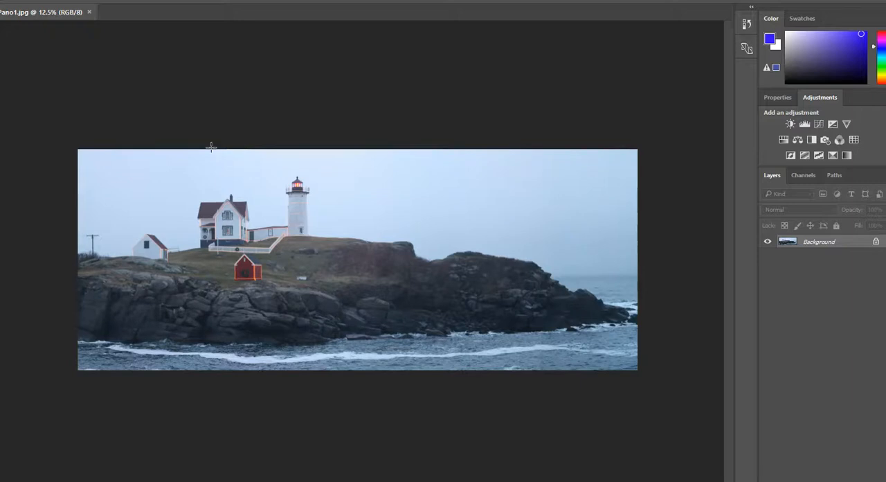
Crop Pano1.jpg to a selection of nearly the whole image, trimming a thin strip off its upper edge, and deselect
left_click_drag(77, 149, 661, 389)
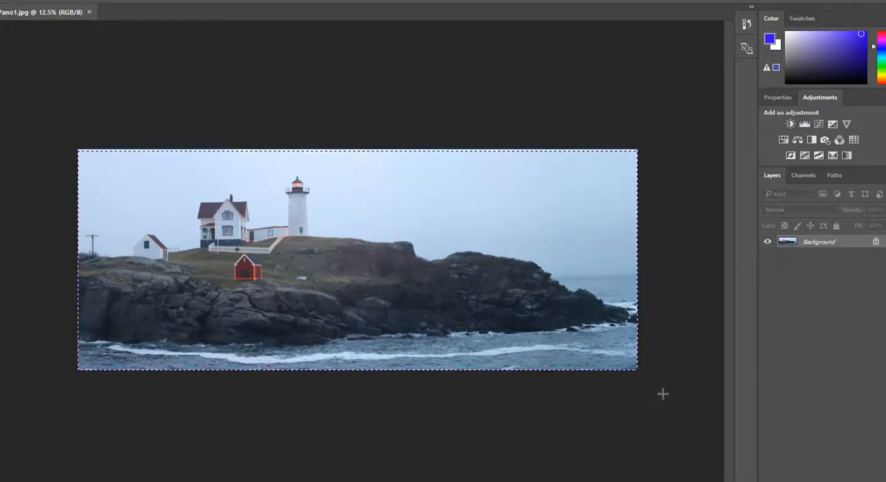
left_click(21, 0)
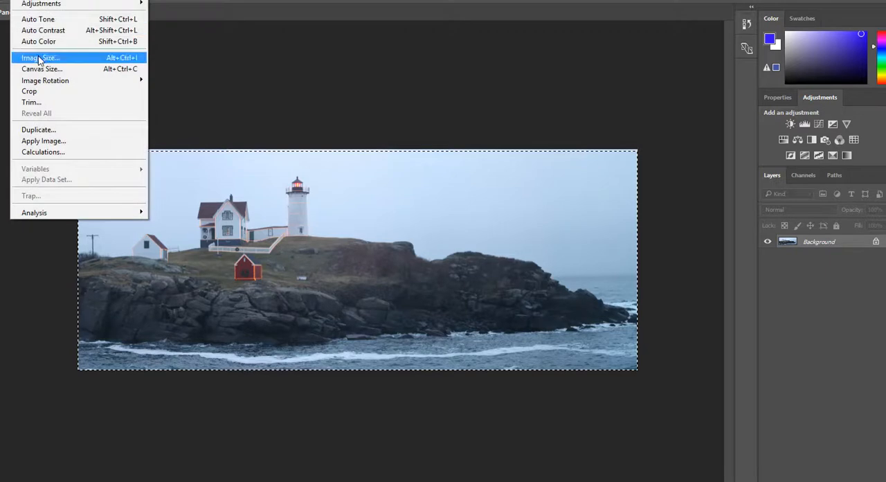
left_click(51, 91)
key("ctrl+d")
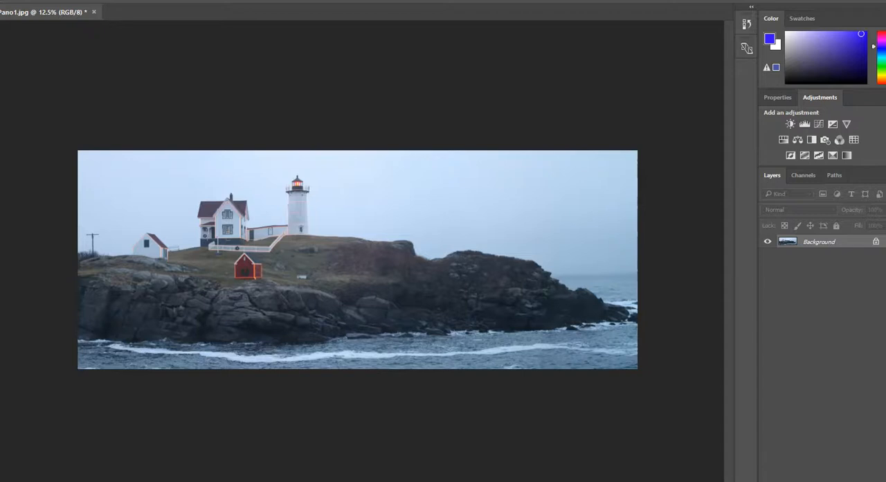
Apply the Auto Tone, Auto Contrast and Auto Color corrections to the panorama
left_click(22, 0)
mouse_move(52, 2)
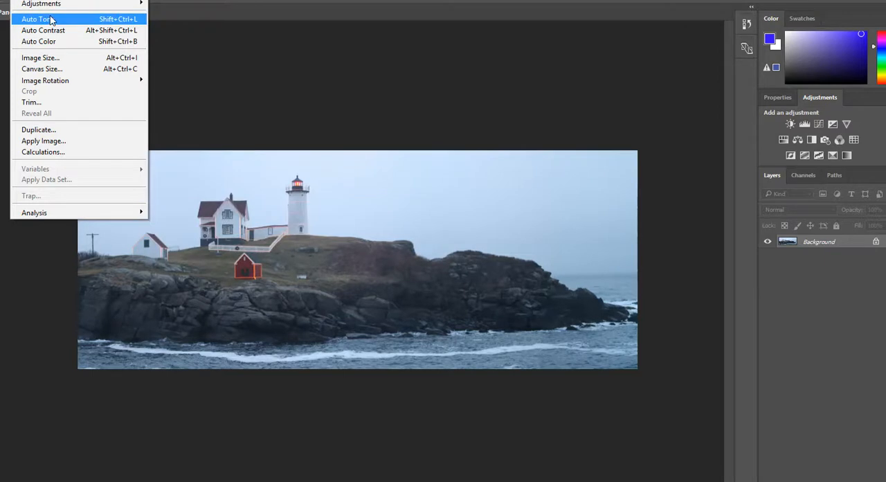
left_click(50, 20)
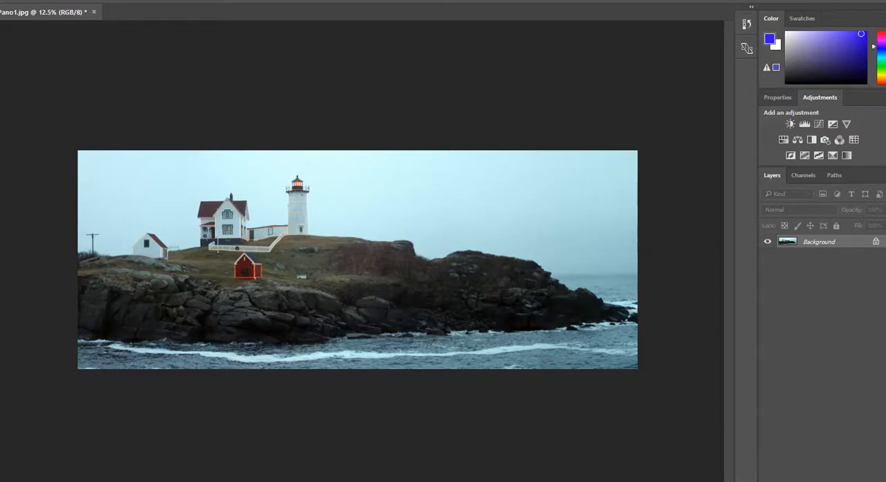
left_click(23, 0)
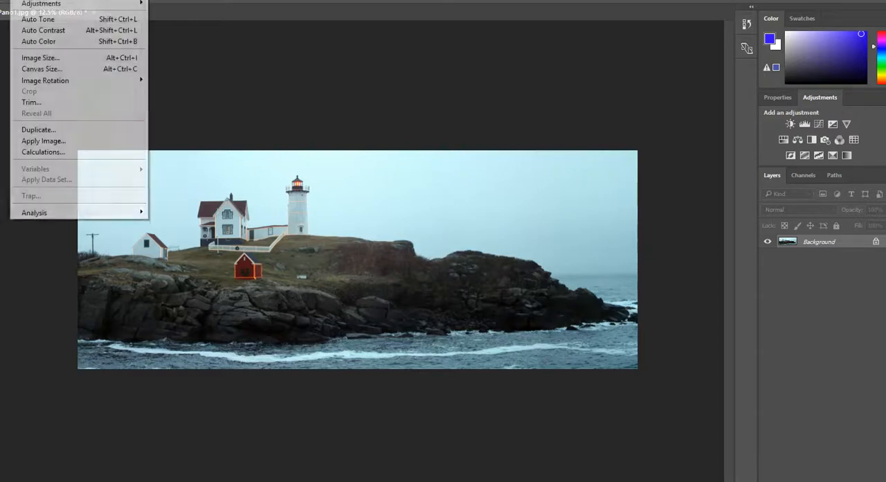
left_click(49, 33)
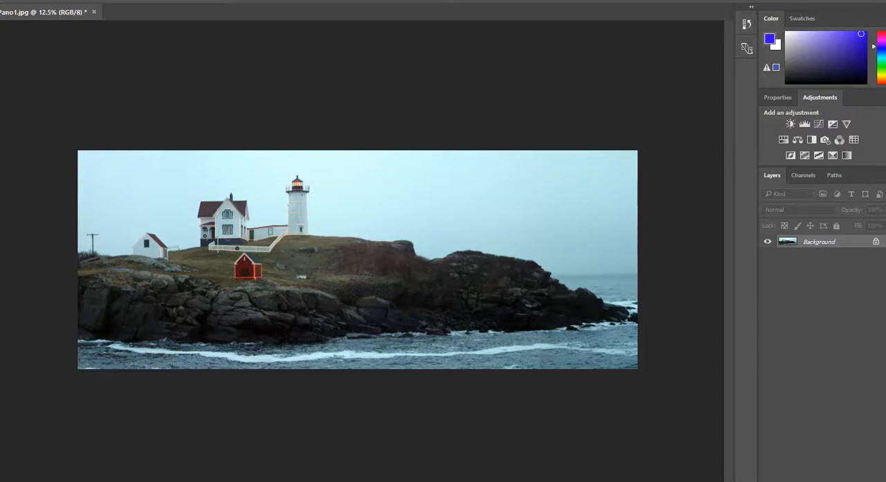
left_click(24, 0)
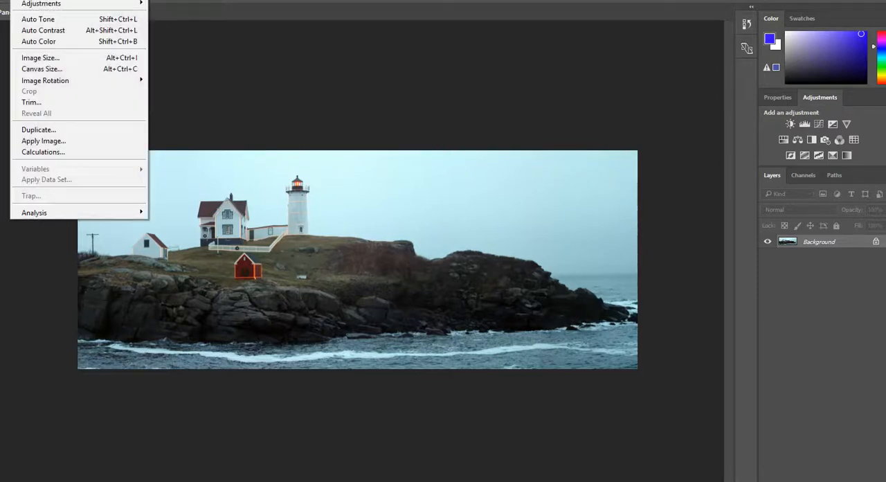
left_click(34, 42)
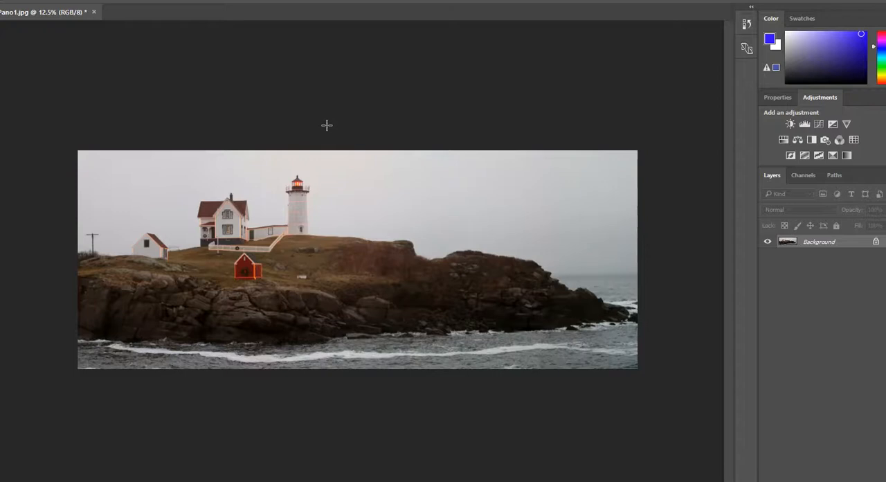
Apply a Vibrance adjustment to the panorama, raising vibrance slightly above zero and leaving saturation at 0
left_click(22, 0)
mouse_move(47, 4)
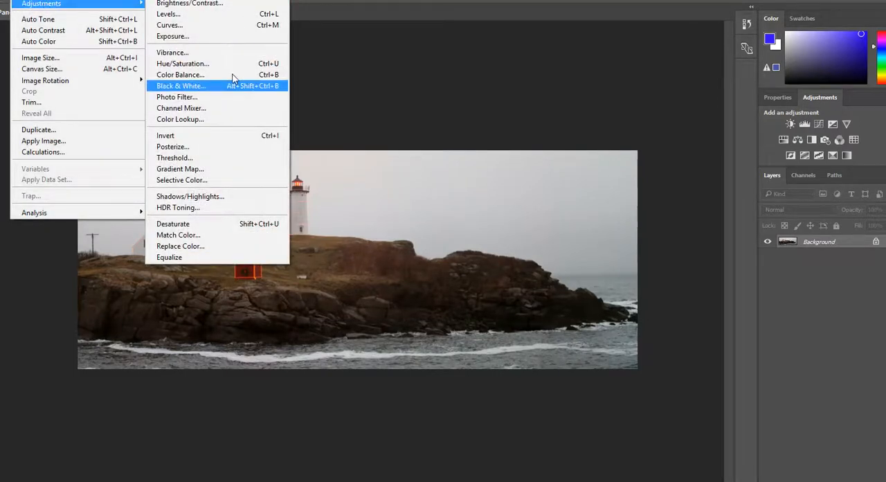
left_click(212, 53)
left_click_drag(390, 407, 407, 395)
left_click_drag(385, 433, 387, 430)
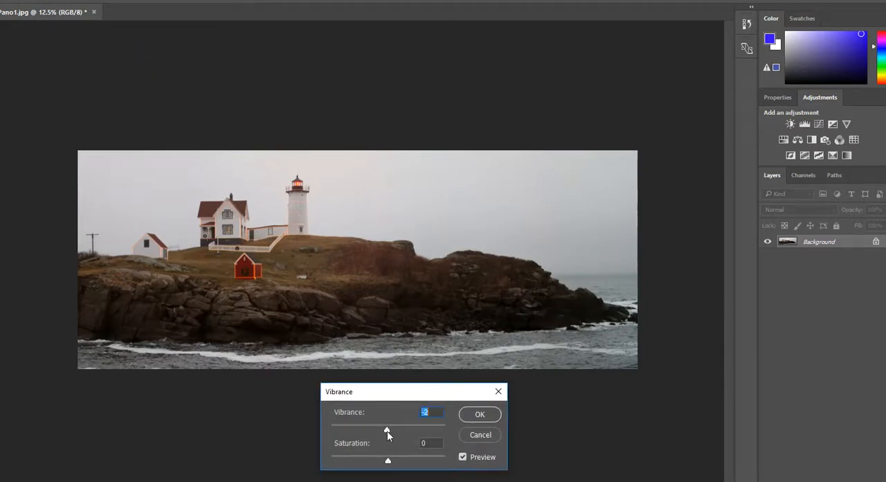
left_click_drag(387, 430, 393, 431)
left_click(479, 415)
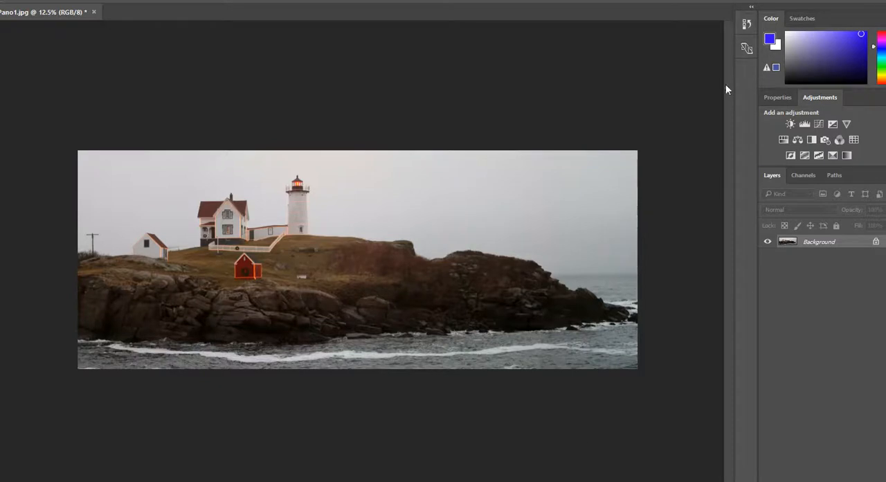
Save the corrected panorama as a new JPEG named Pano1-final.jpg with Maximum quality 12 and Baseline ("Standard") format
left_click(0, 0)
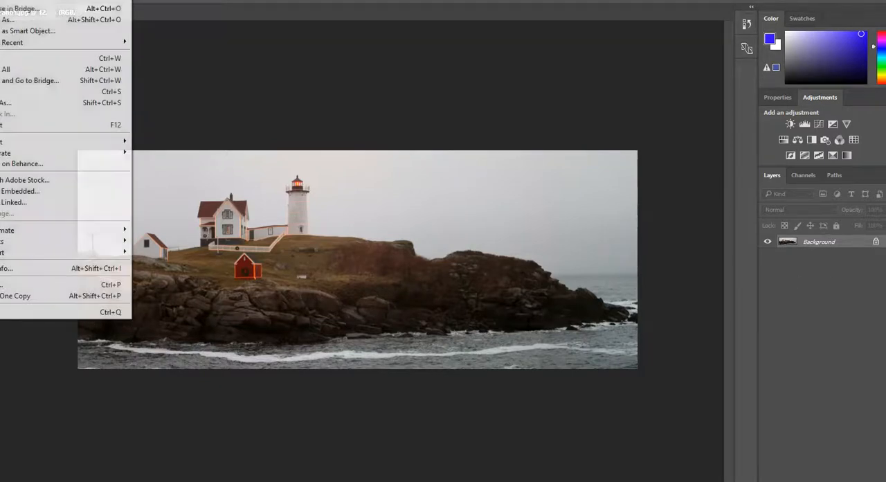
left_click(8, 103)
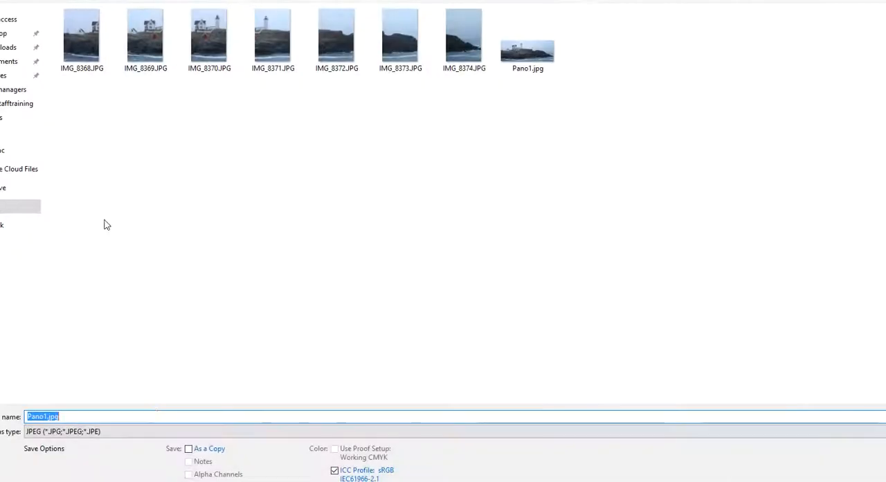
left_click(43, 415)
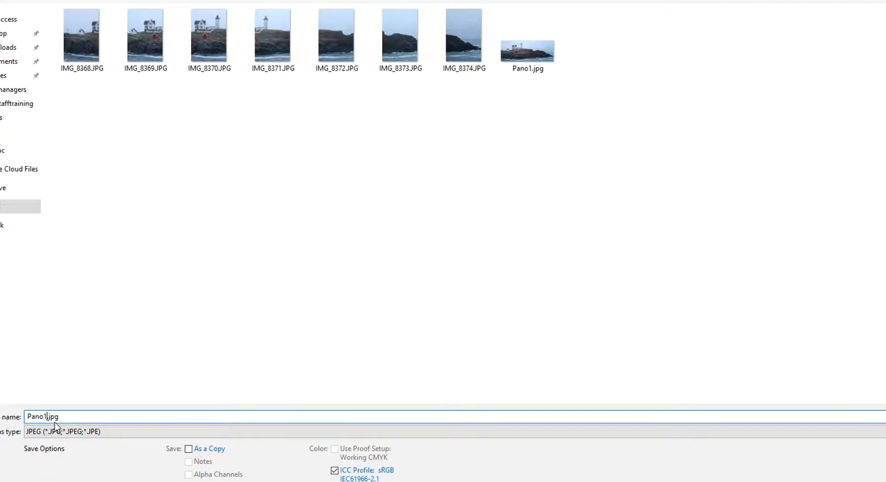
type("-")
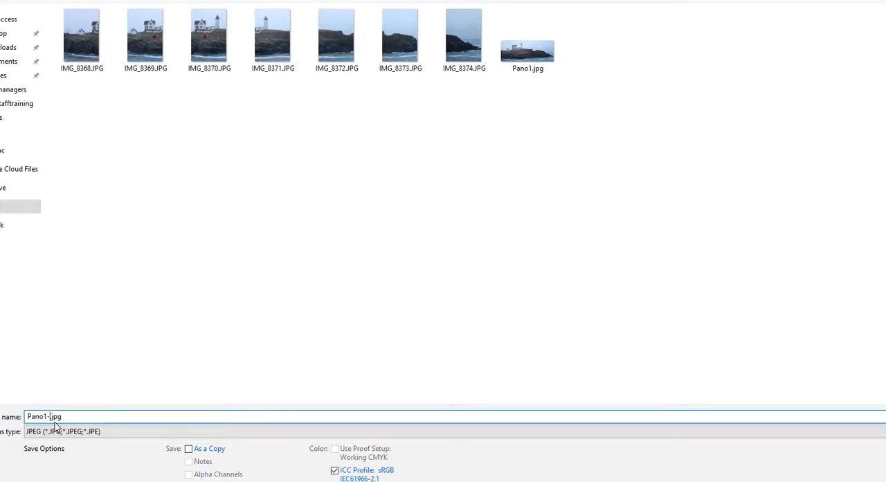
type("final")
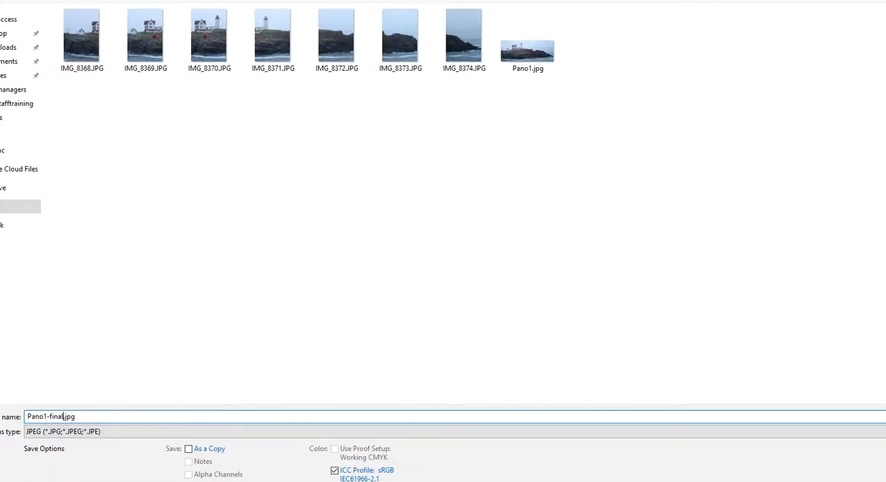
key("Return")
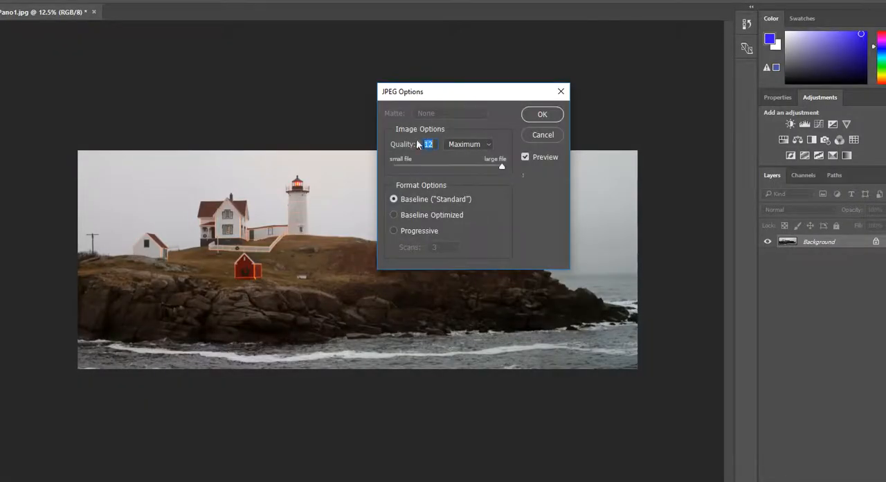
left_click(542, 115)
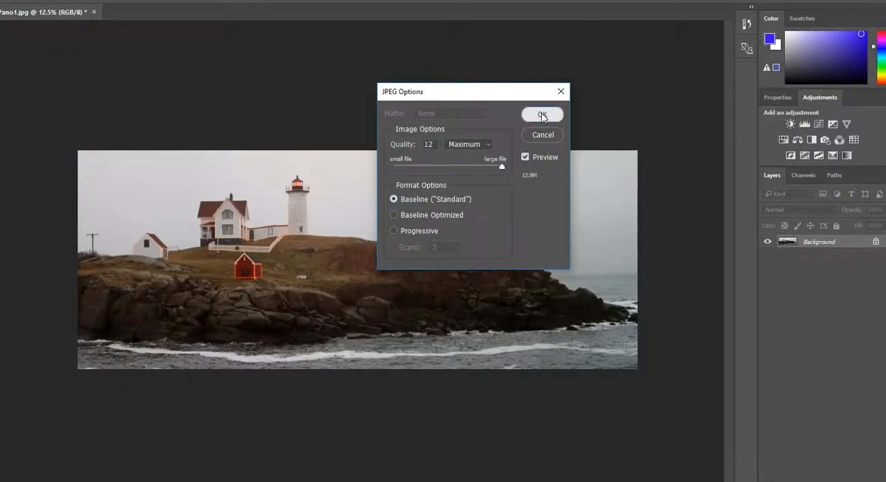